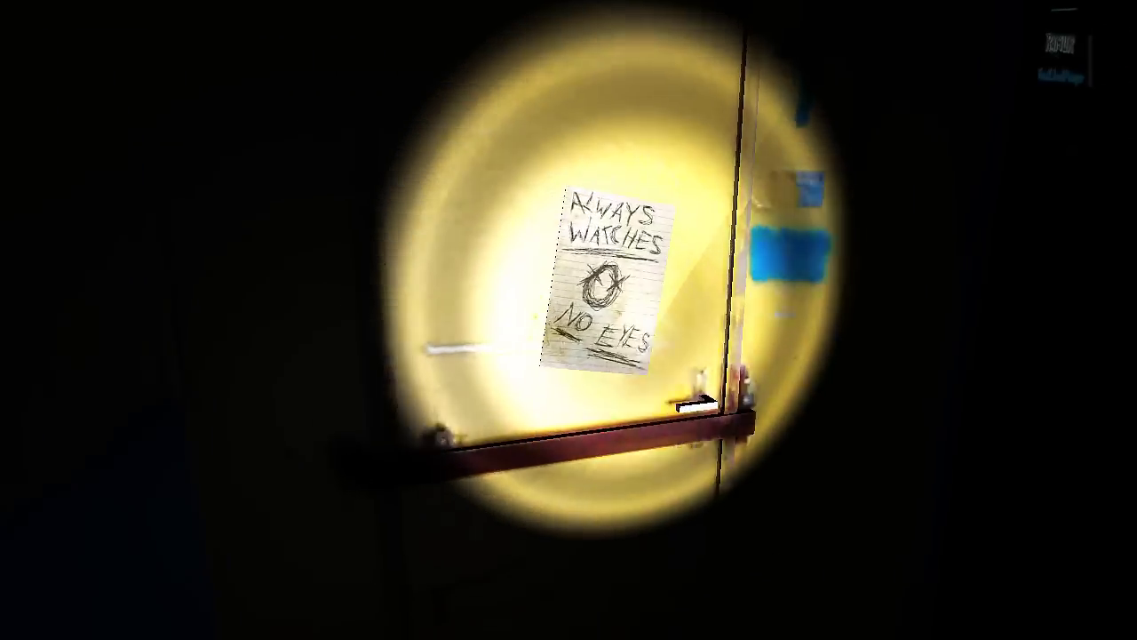
pyautogui.click(569, 320)
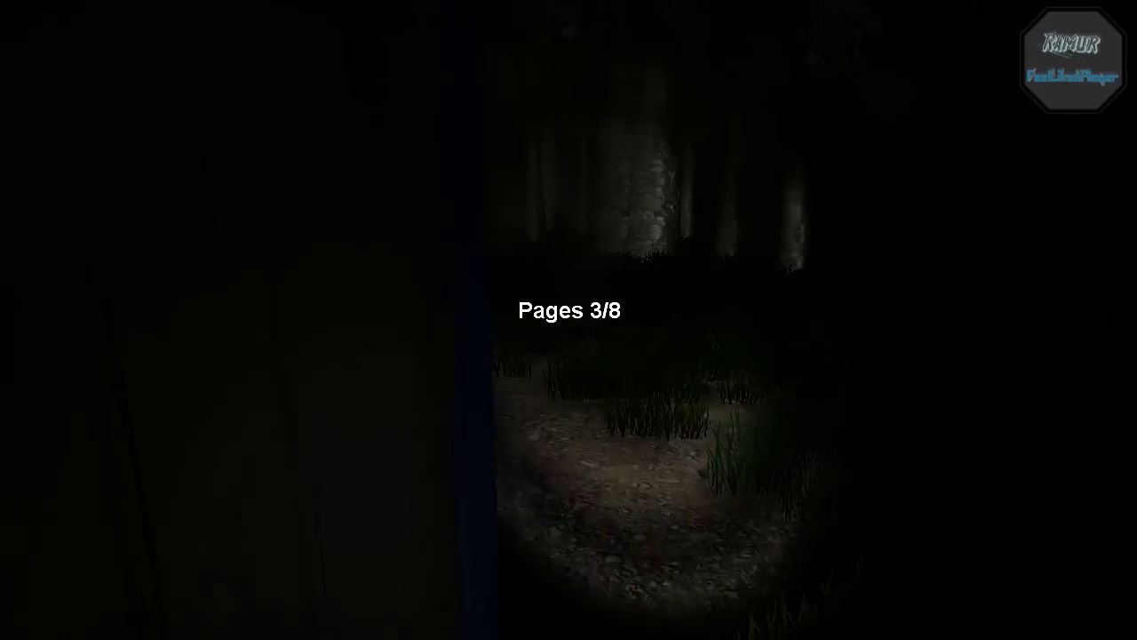